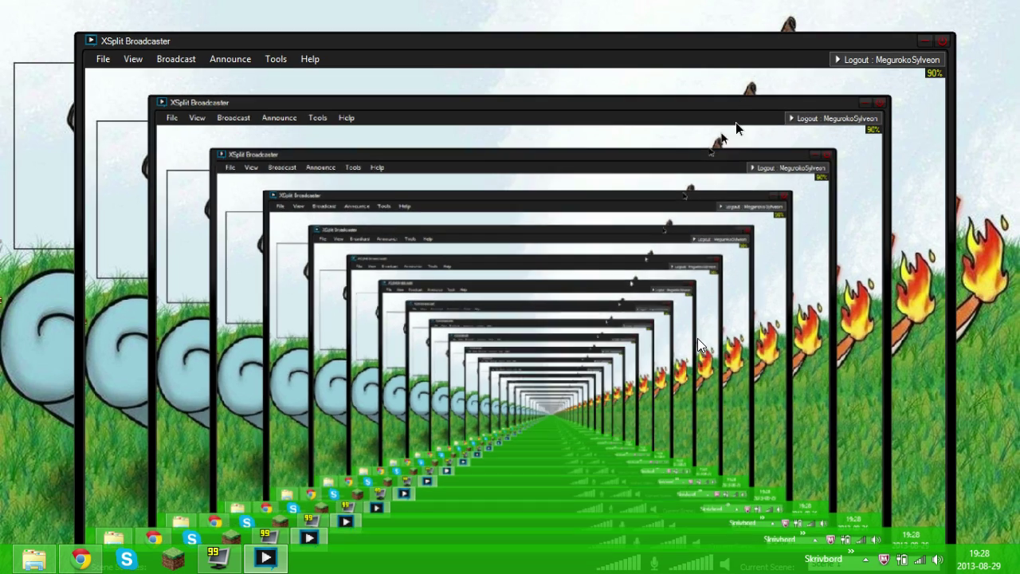
Step: Switch to Chrome and show the MediaFire download page for Pixelmon 2.3.1 install.zip
key("super+d")
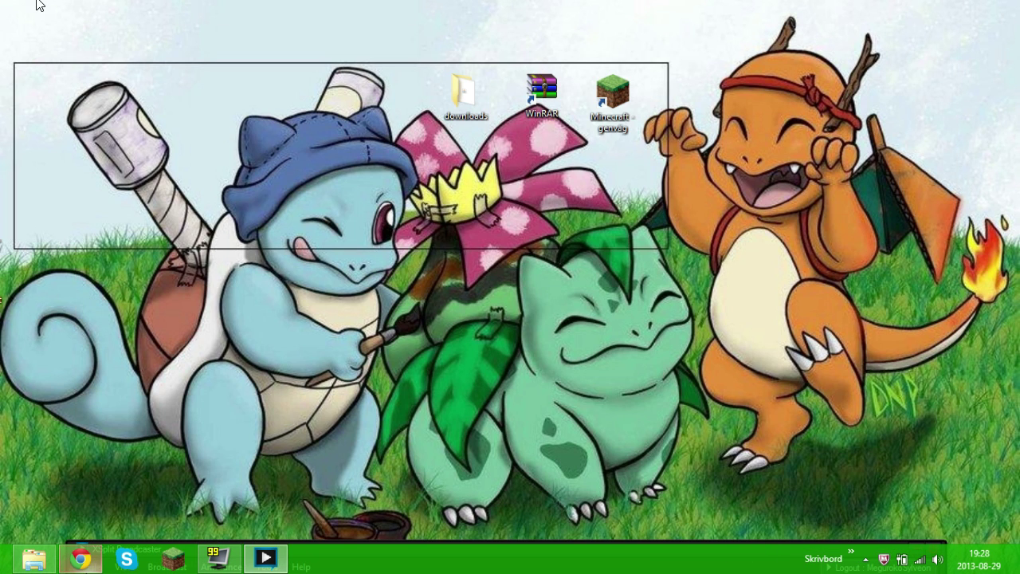
left_click(72, 566)
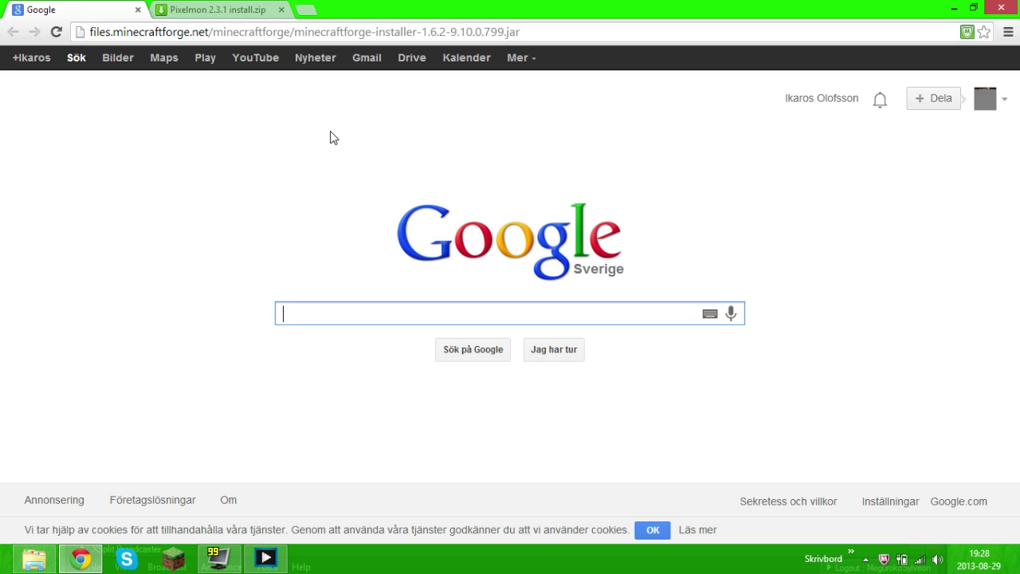
left_click(231, 13)
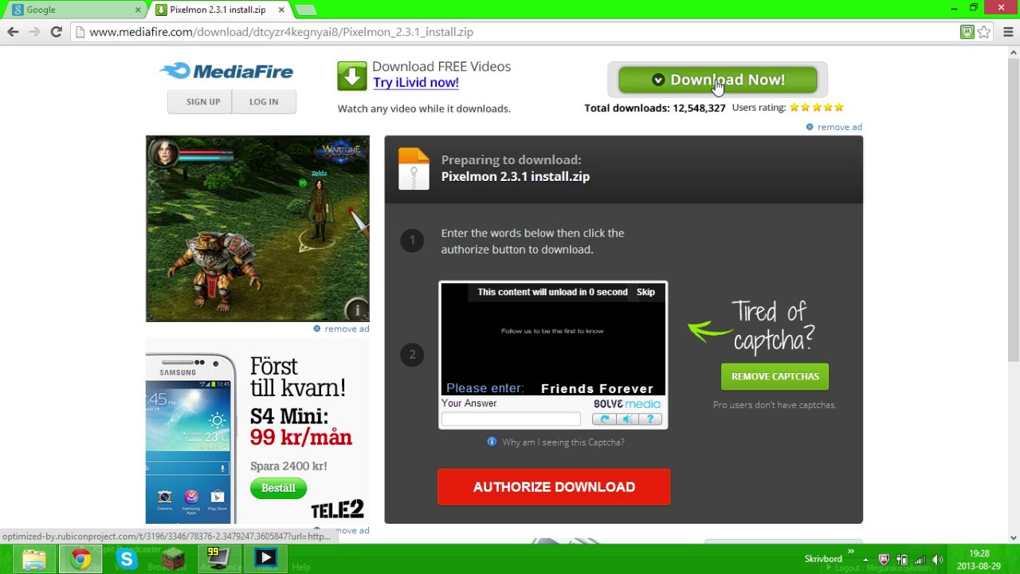
Step: Load the Forge installer download address files.minecraftforge.net/minecraftforge/minecraftforge-installer-1.6.2-9.10.0.799.jar in the Google page's tab
left_click(116, 10)
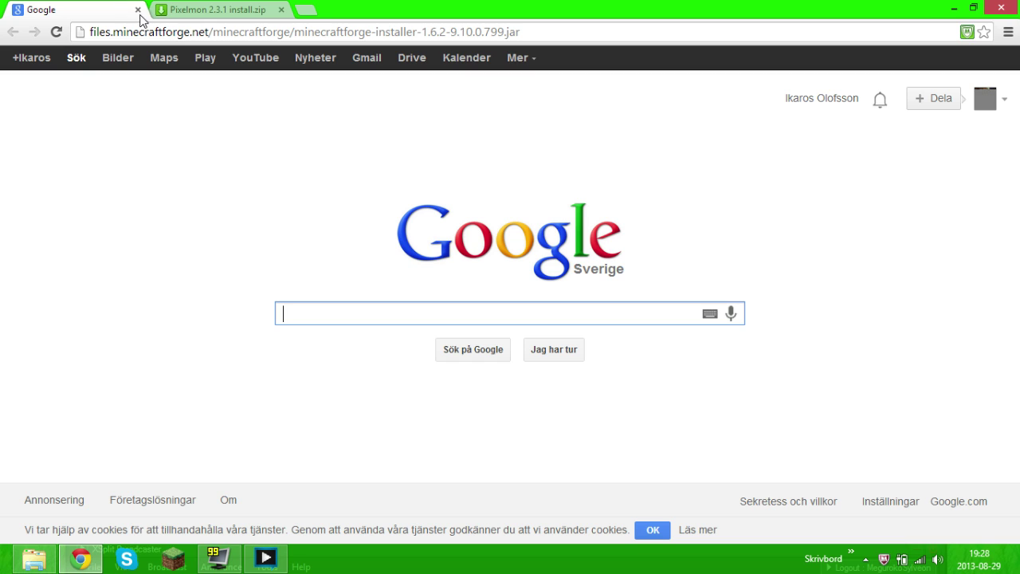
left_click(266, 30)
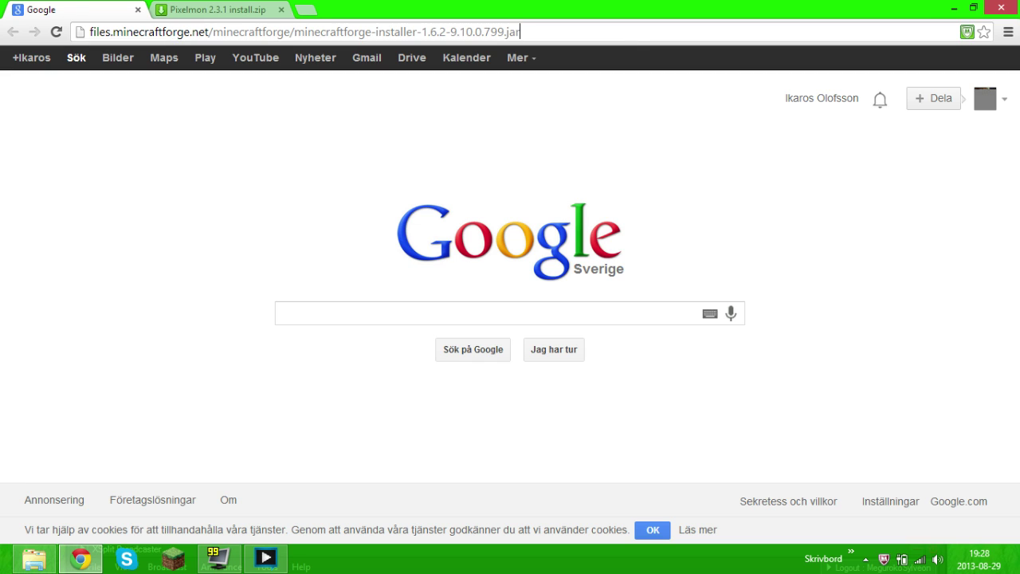
key("Return")
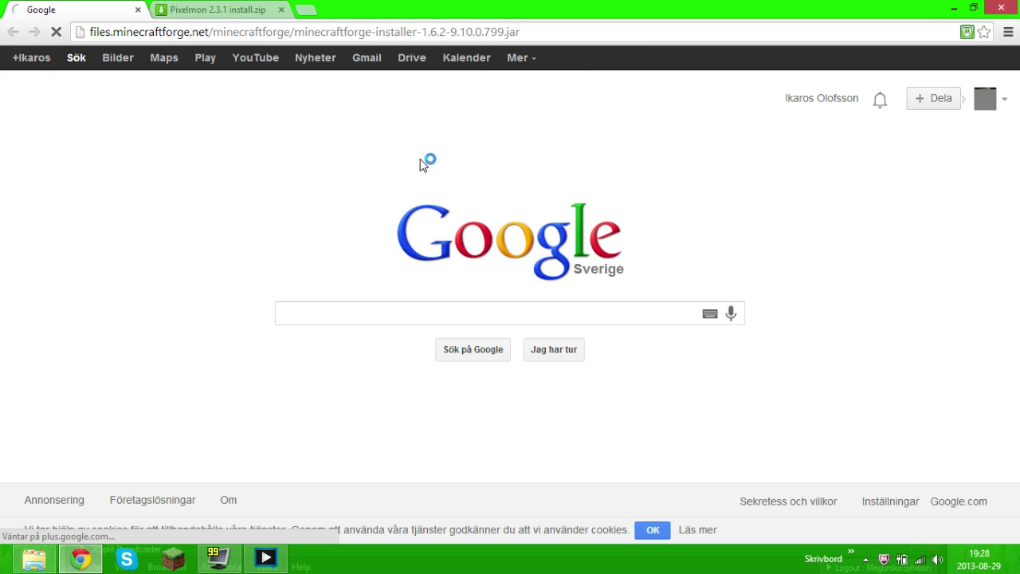
left_click(502, 32)
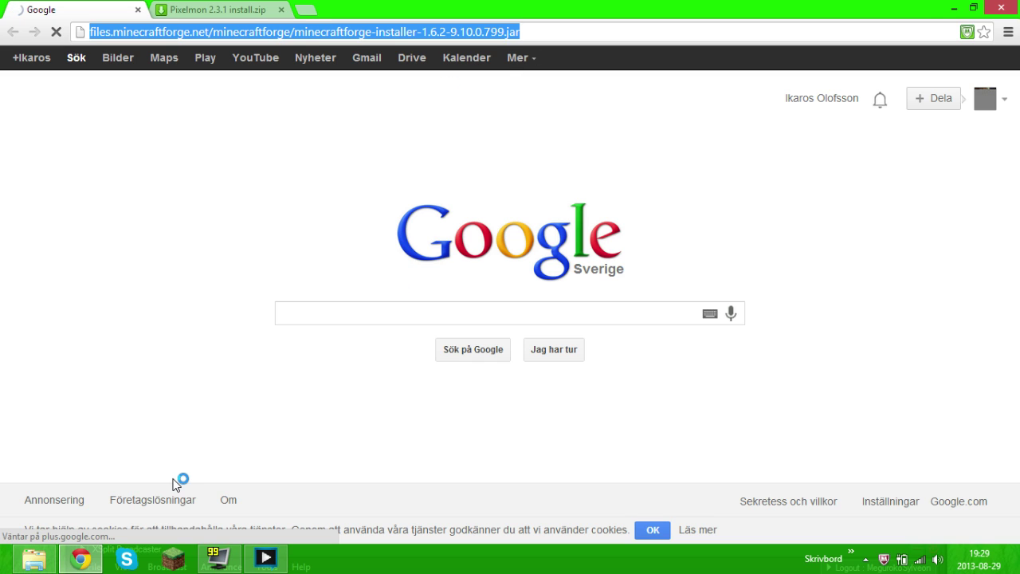
key("End")
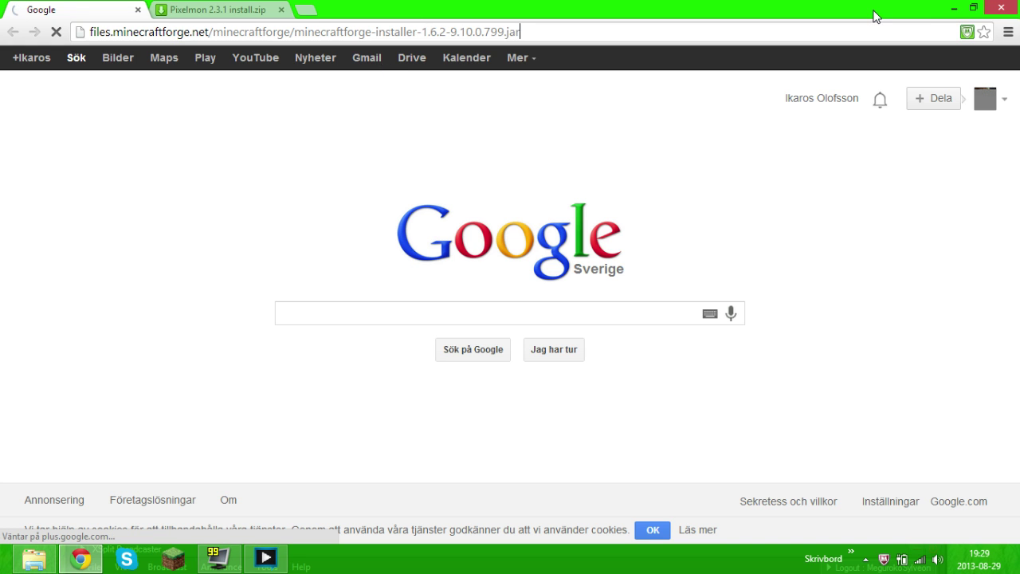
Step: Return to the Pixelmon download page, minimize the browser and open the downloads folder on the desktop
left_click(266, 6)
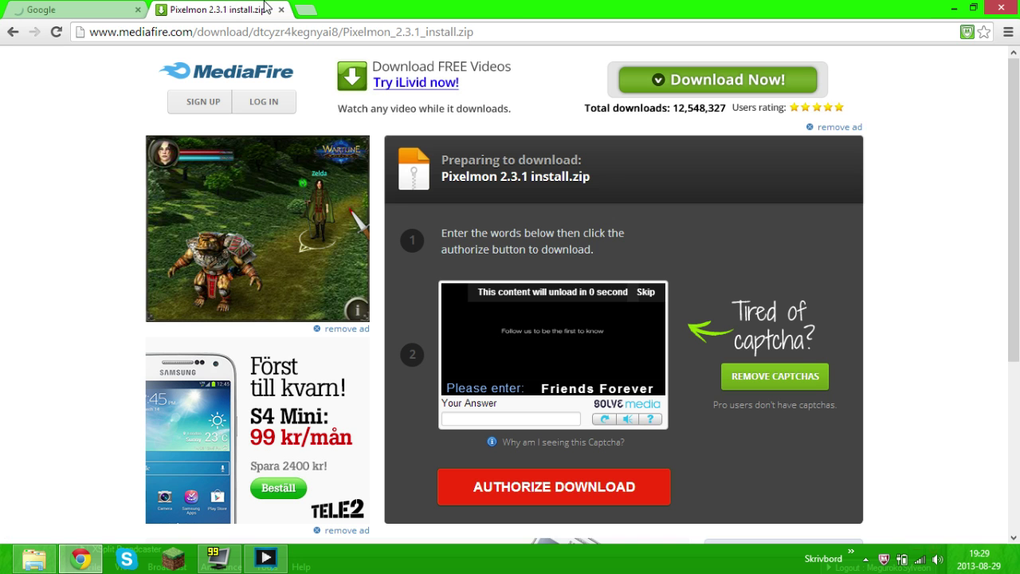
left_click(954, 7)
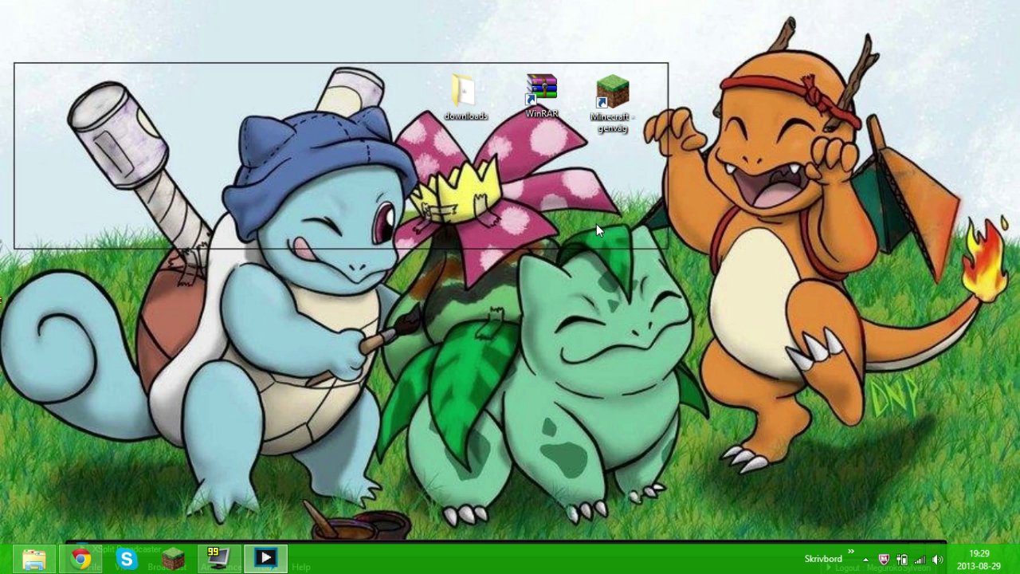
left_click(474, 108)
double_click(475, 106)
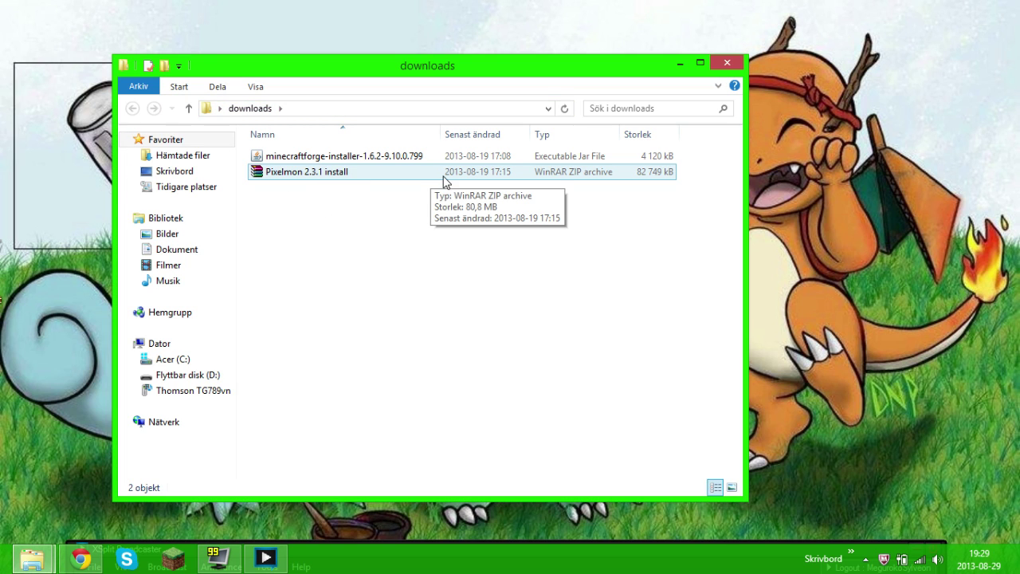
Step: Install the Forge client with minecraftforge-installer-1.6.2-9.10.0.799 and open the Pixelmon 2.3.1 install archive
double_click(500, 159)
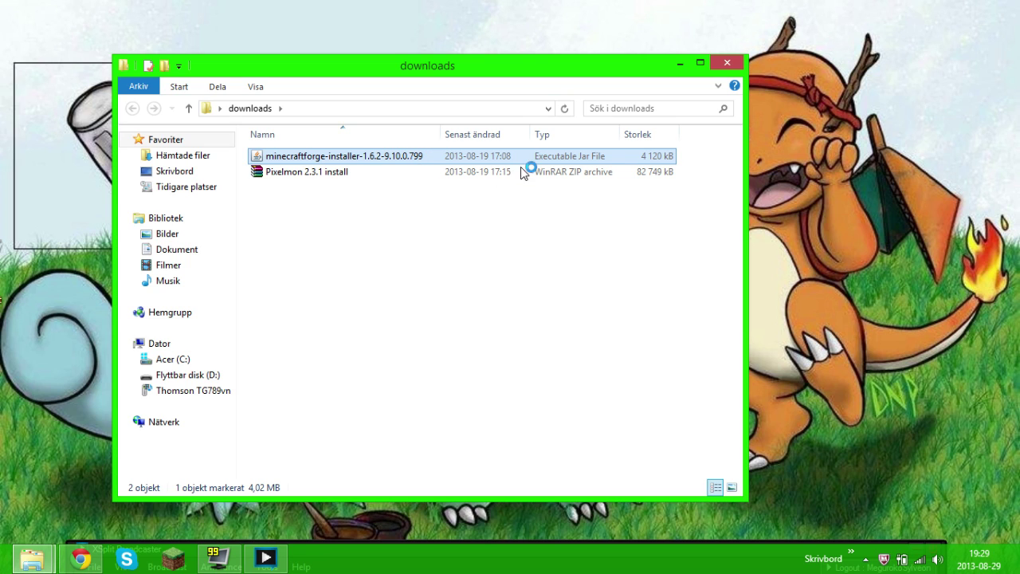
left_click(498, 174)
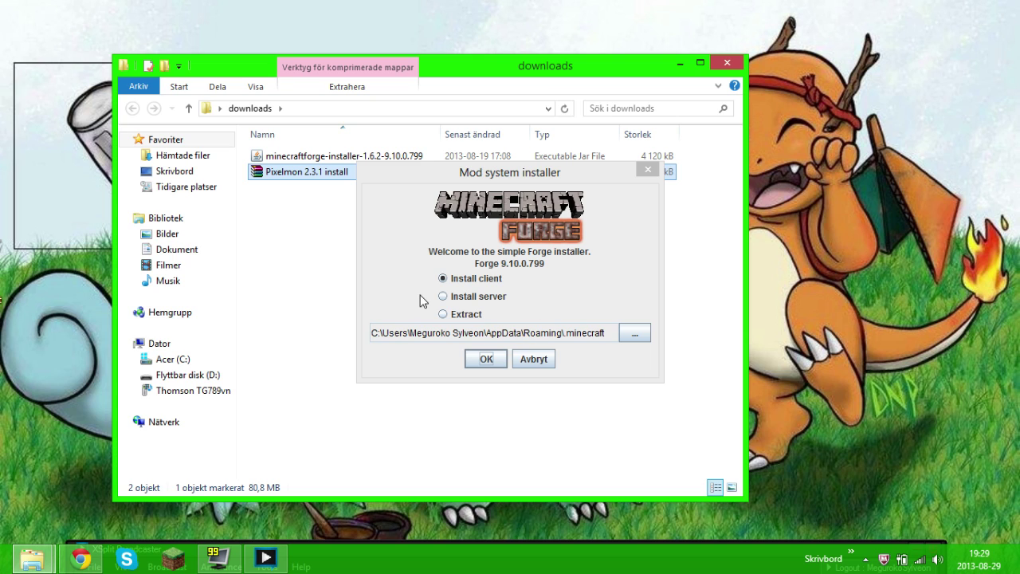
left_click(497, 360)
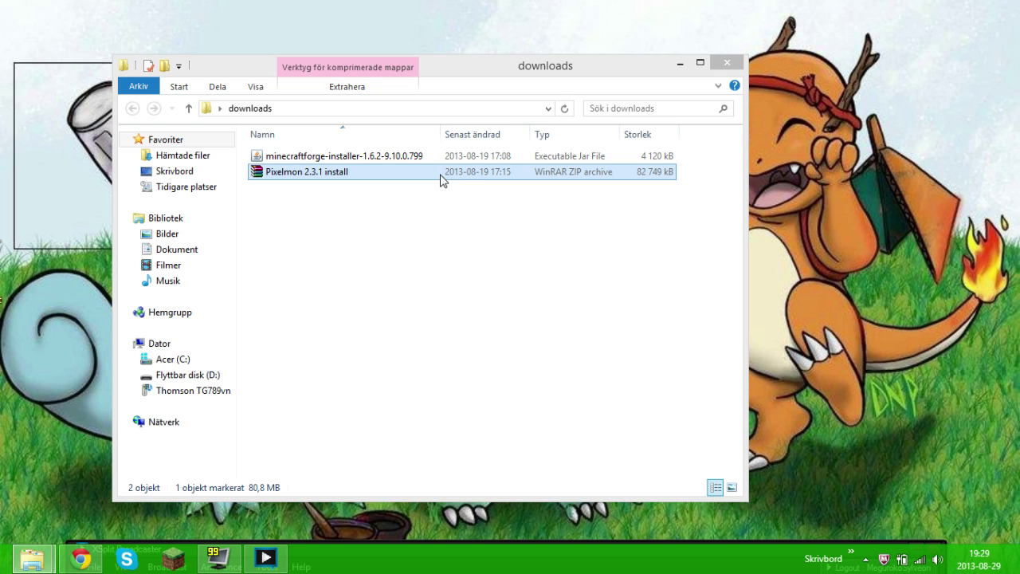
left_click(681, 63)
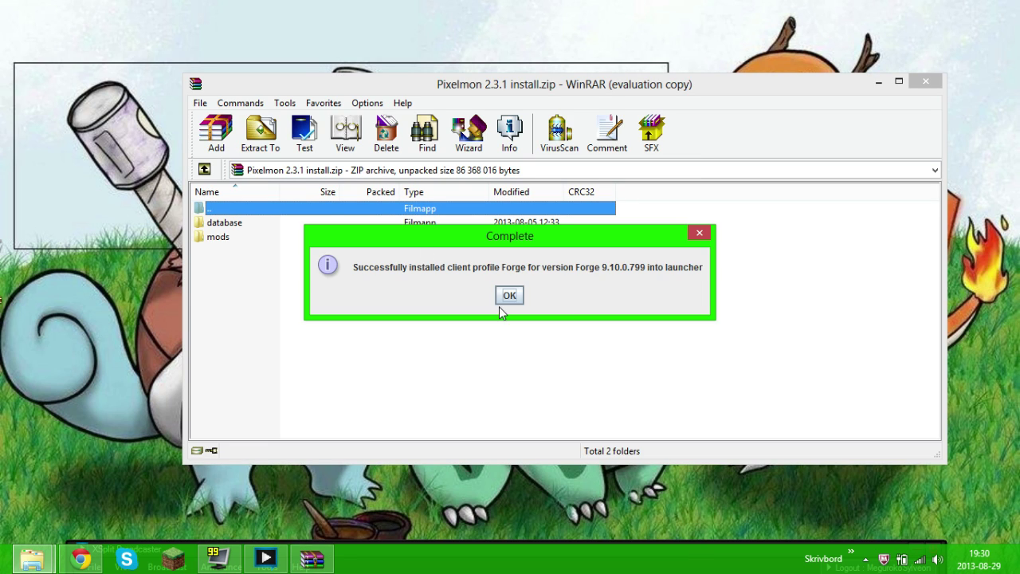
left_click(504, 297)
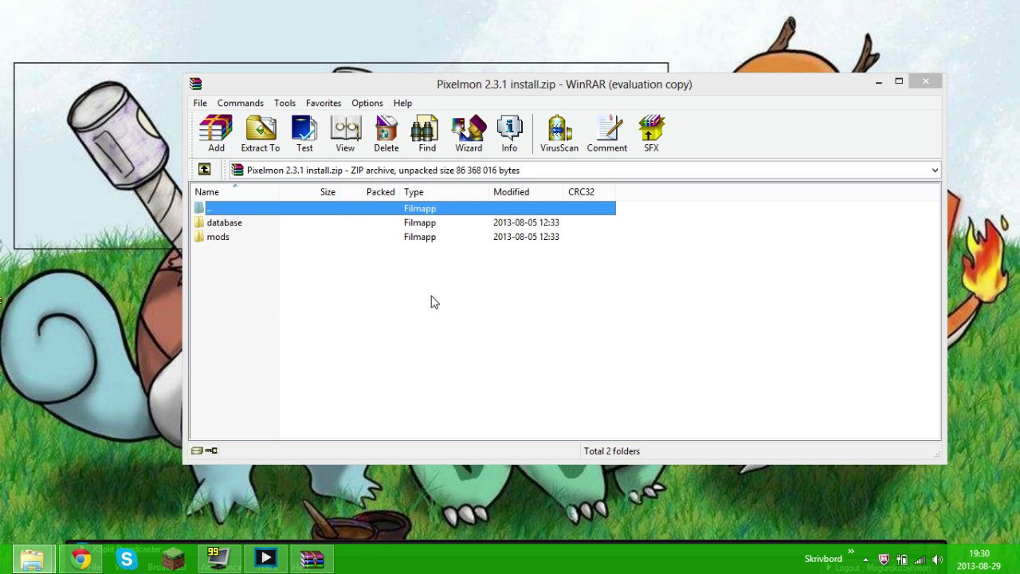
Step: Open the .minecraft folder located in AppData\Roaming from the existing "minecraft" search results
mouse_move(32, 560)
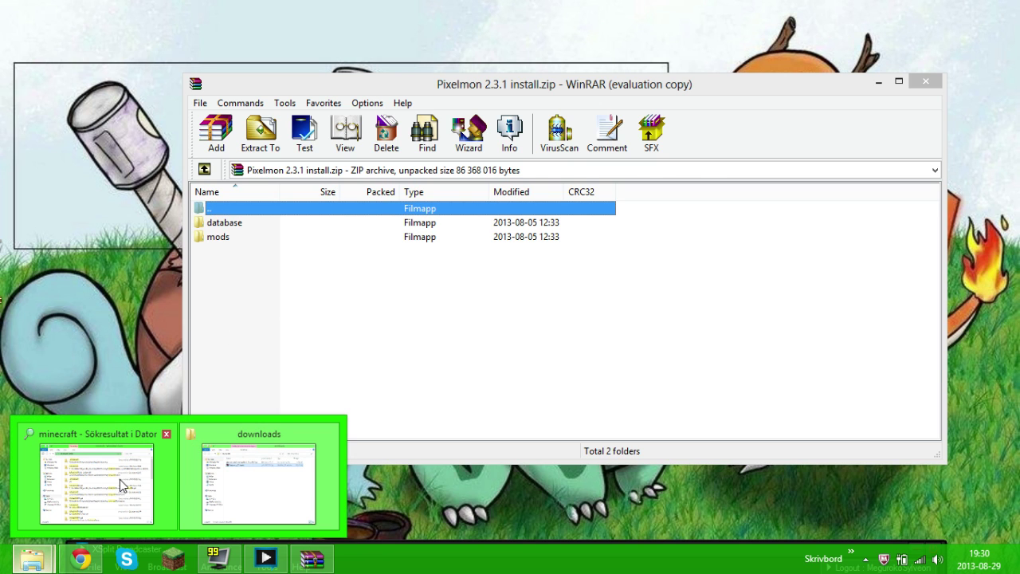
mouse_move(120, 478)
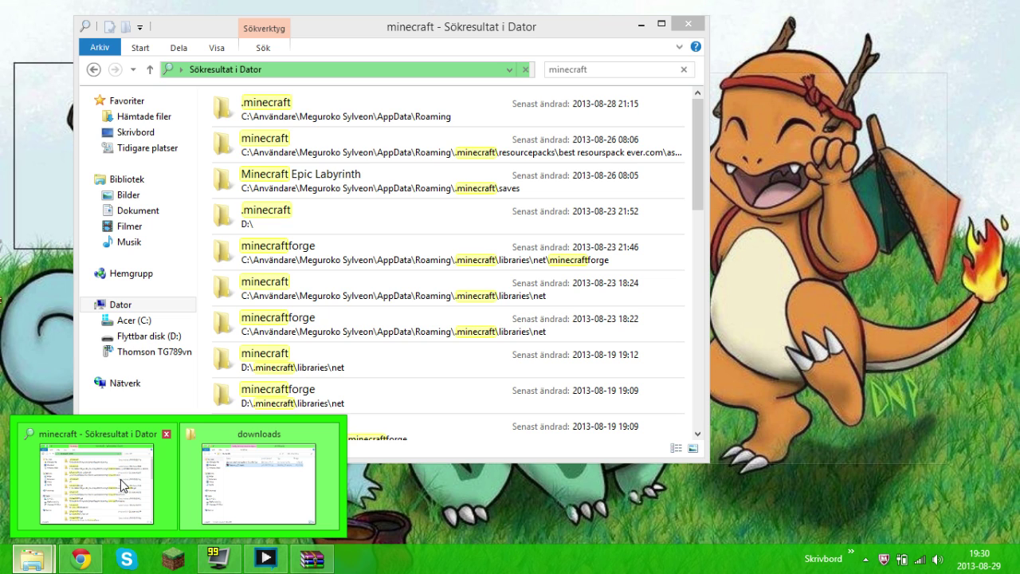
left_click(121, 479)
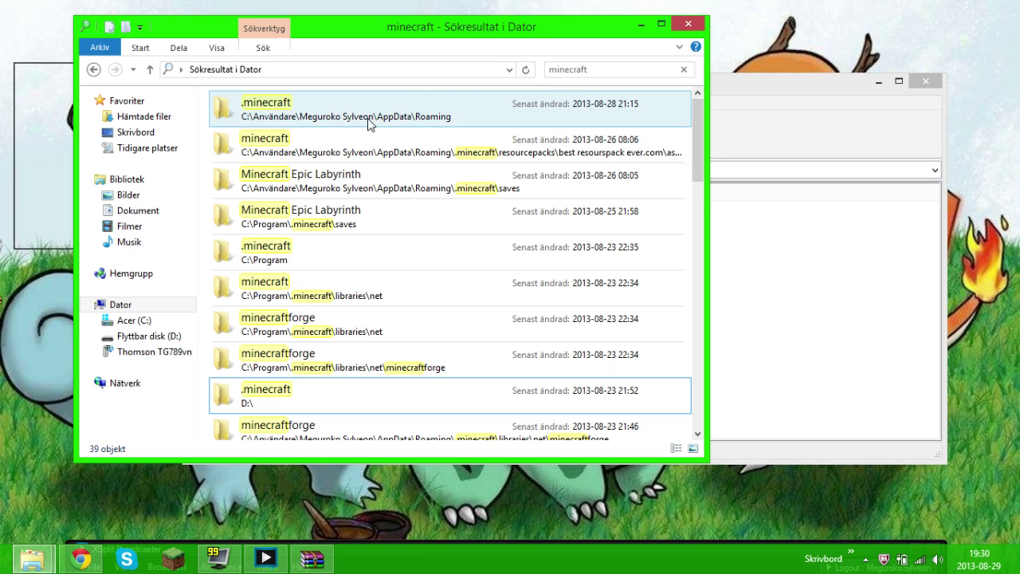
left_click(523, 105)
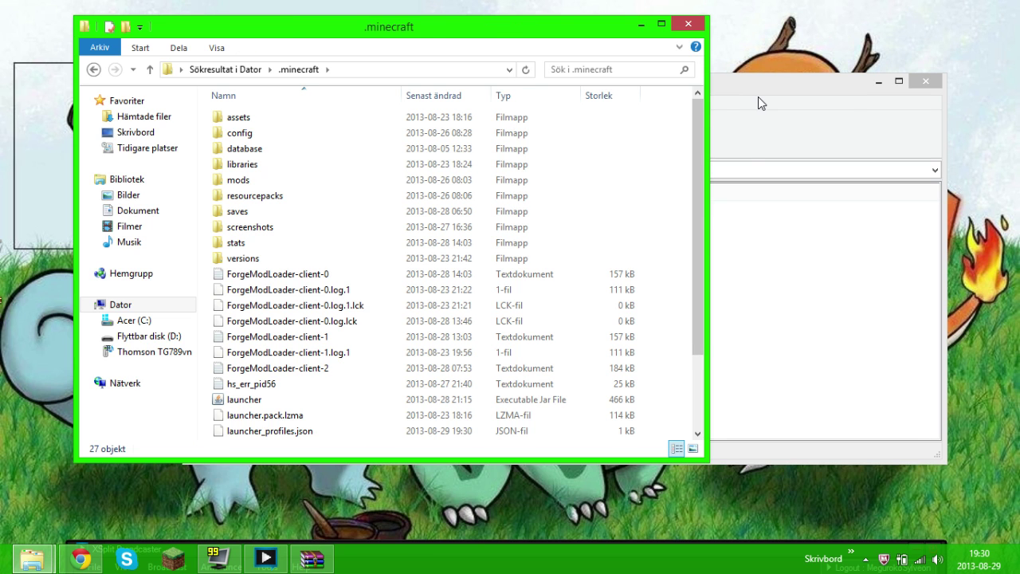
Step: Select the database and mods folders in the Pixelmon archive, and close the archive and the .minecraft folder
left_click_drag(785, 239, 558, 203)
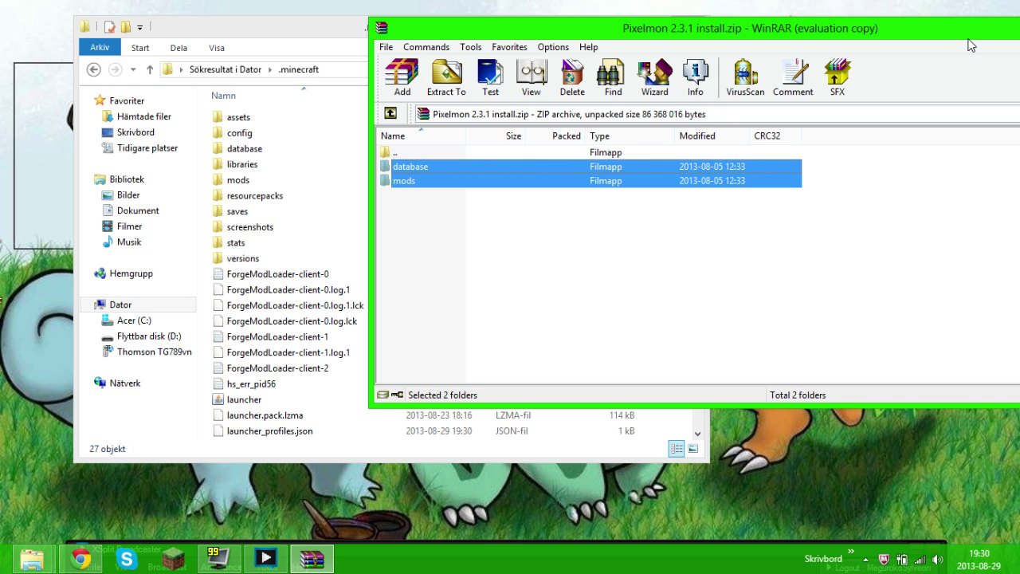
left_click_drag(968, 39, 690, 130)
left_click(839, 130)
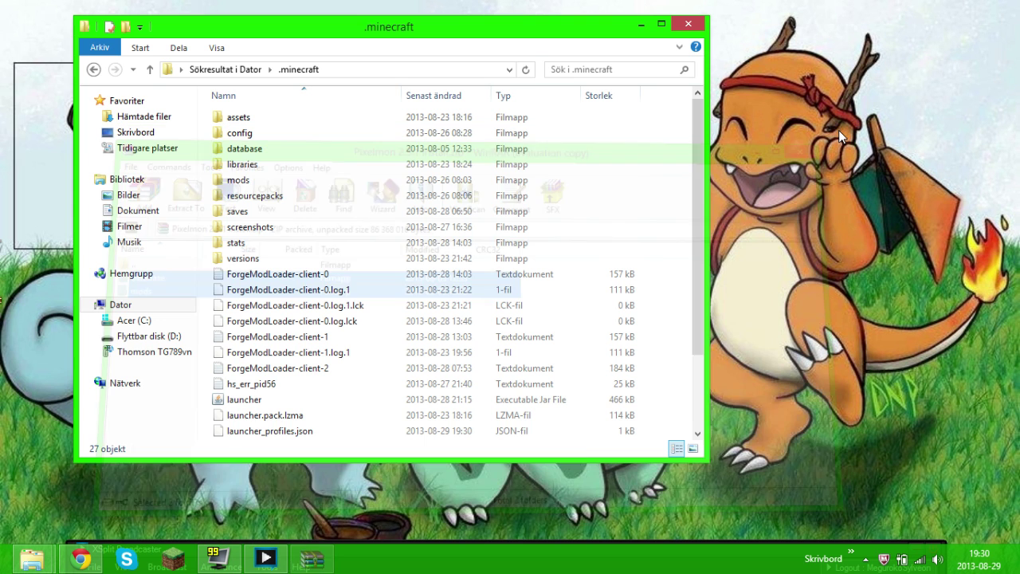
left_click(686, 26)
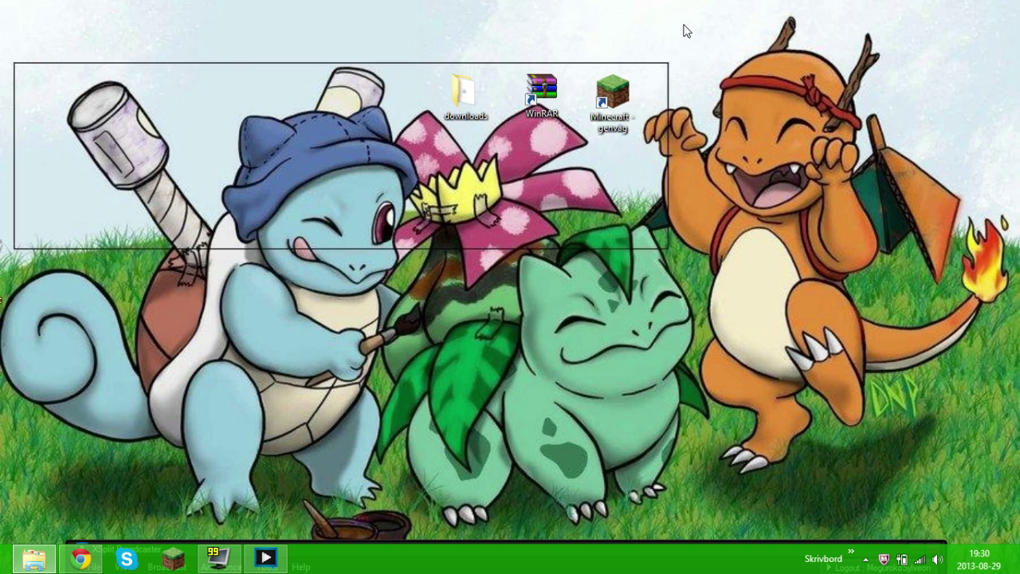
Step: Close the remaining File Explorer and Chrome windows
right_click(33, 558)
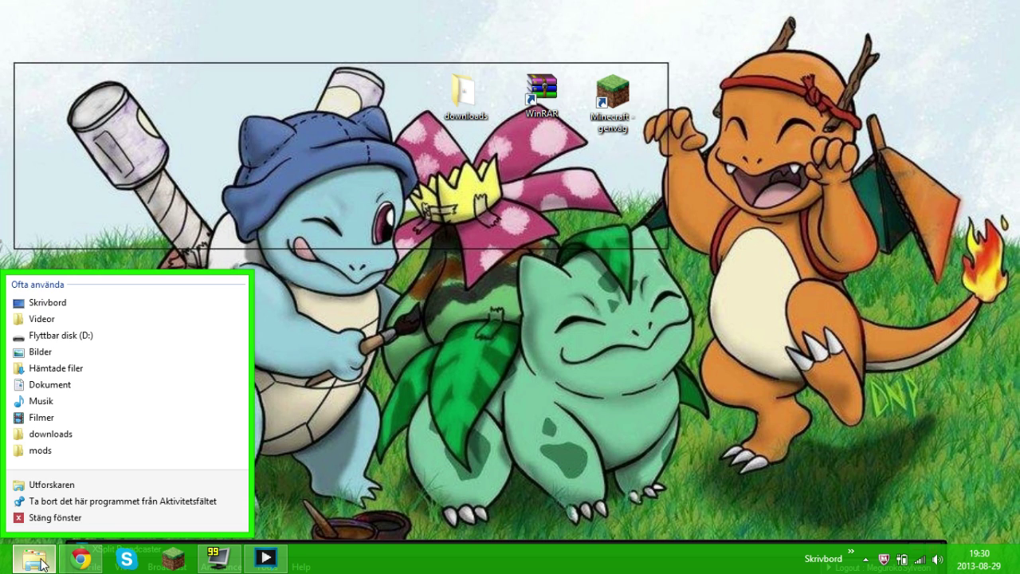
left_click(134, 522)
right_click(80, 558)
left_click(132, 520)
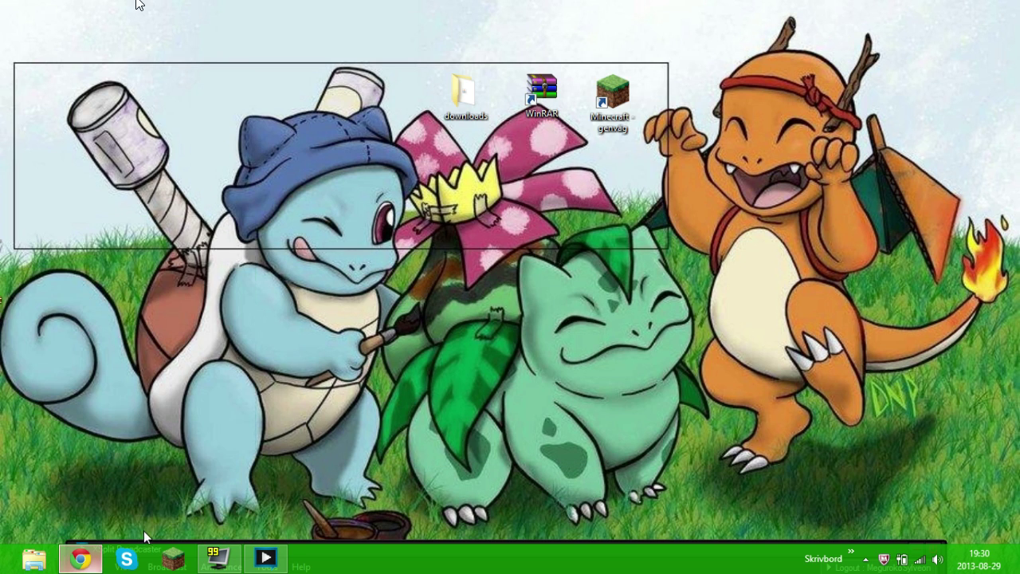
Step: Start Minecraft from the desktop shortcut, allow it to make changes, and continue with the existing account
double_click(608, 112)
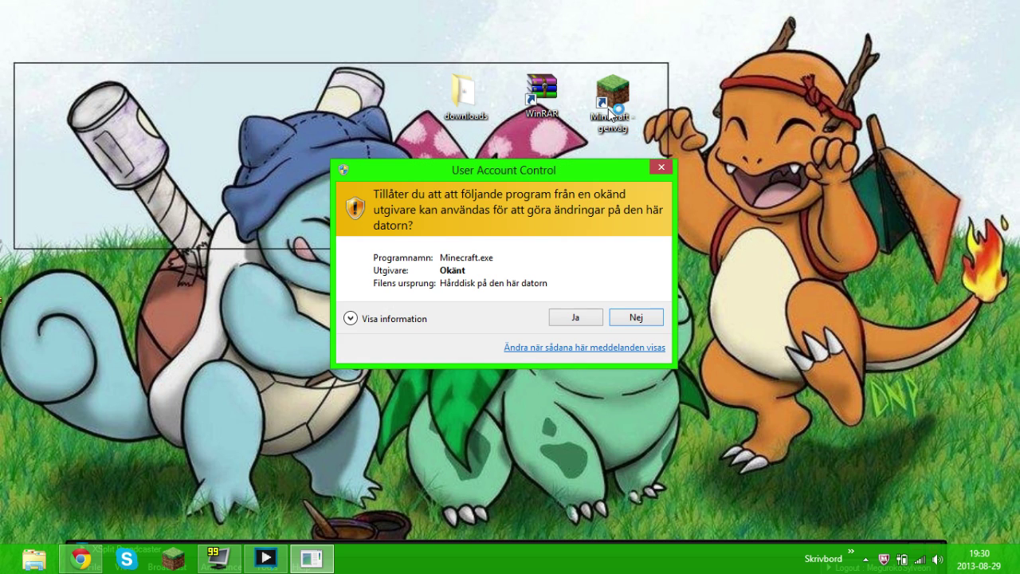
left_click(575, 317)
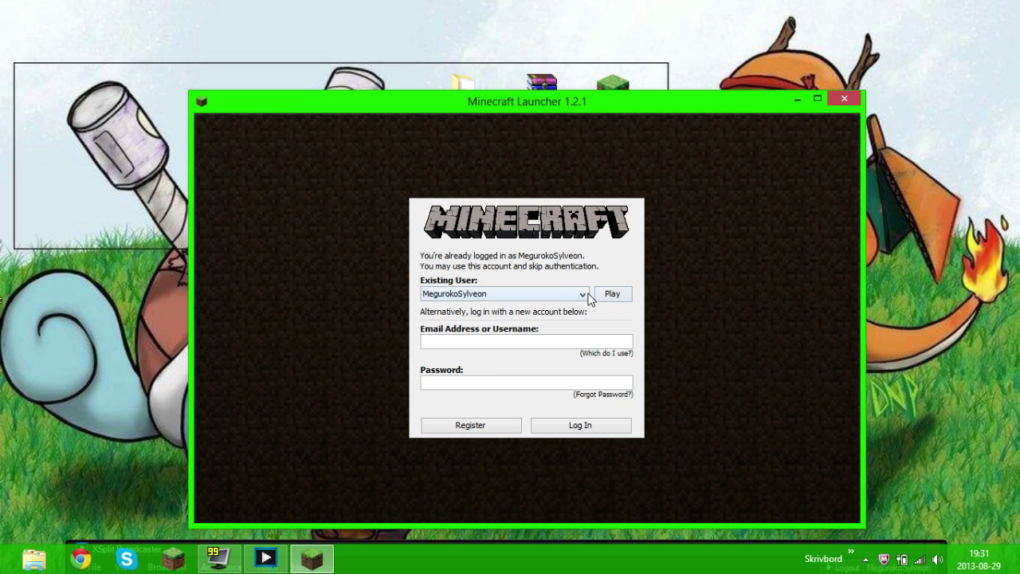
left_click(613, 295)
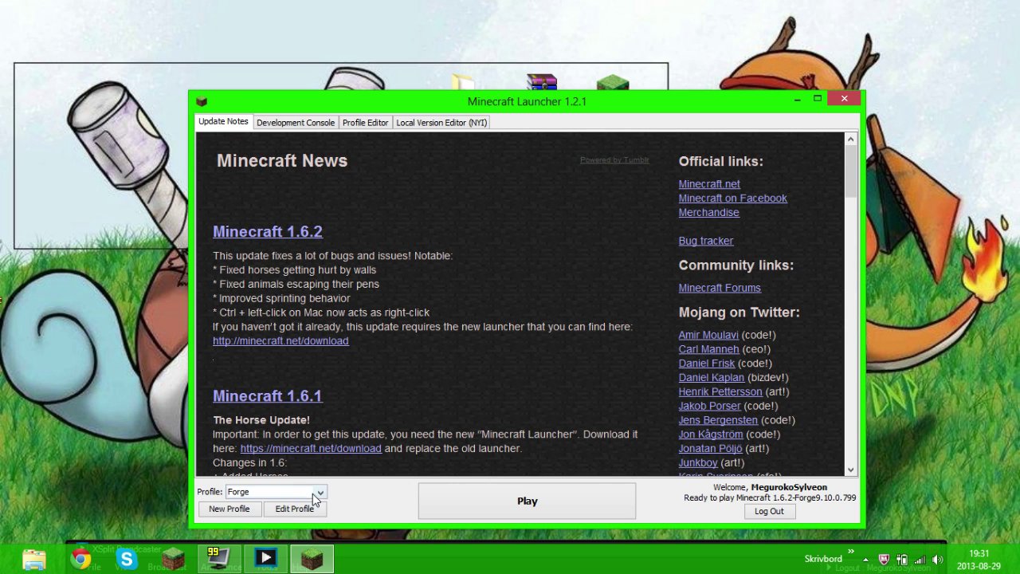
Step: Choose the Forge profile in the Minecraft launcher and start the game
left_click(320, 492)
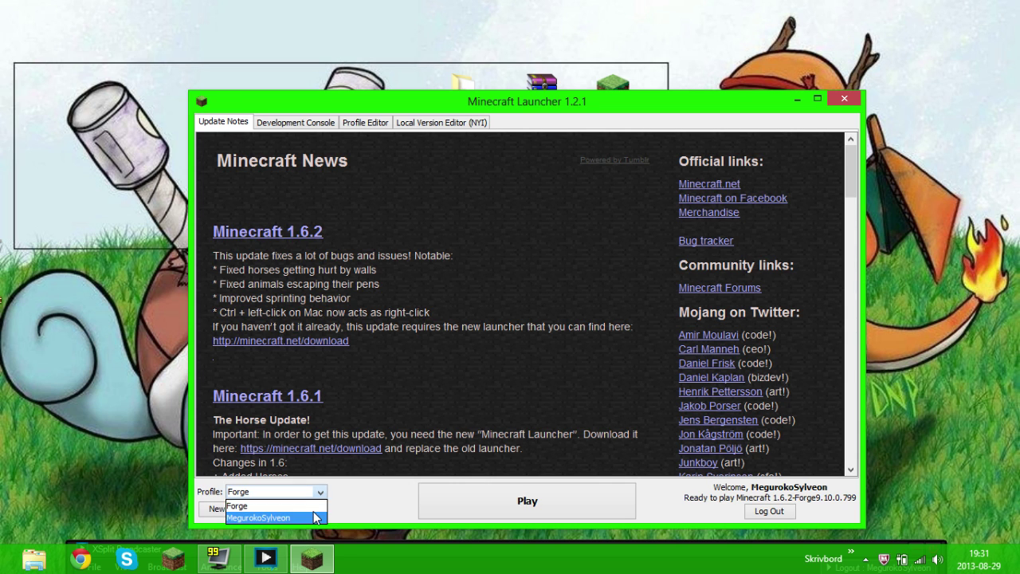
left_click(322, 503)
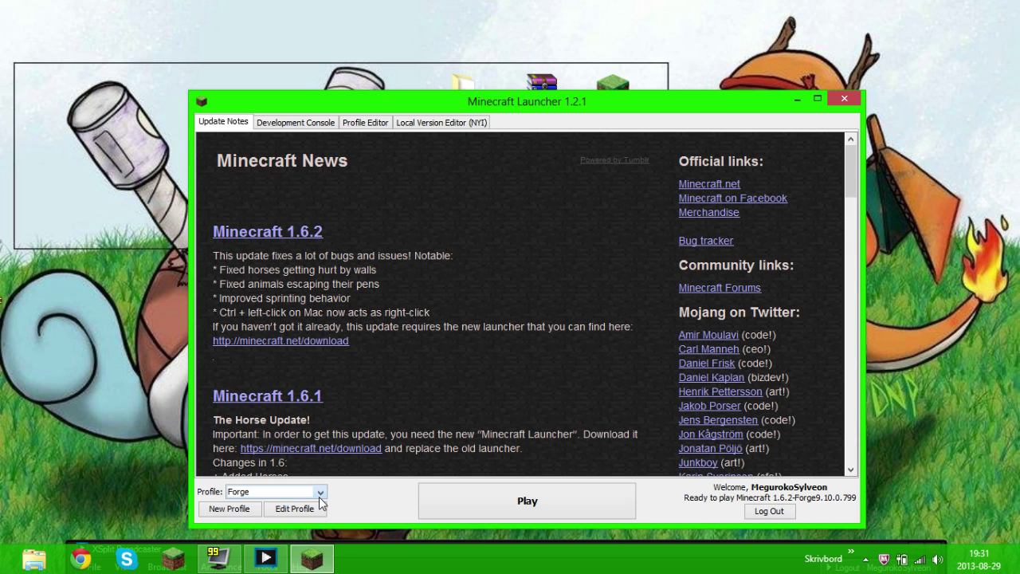
left_click(496, 499)
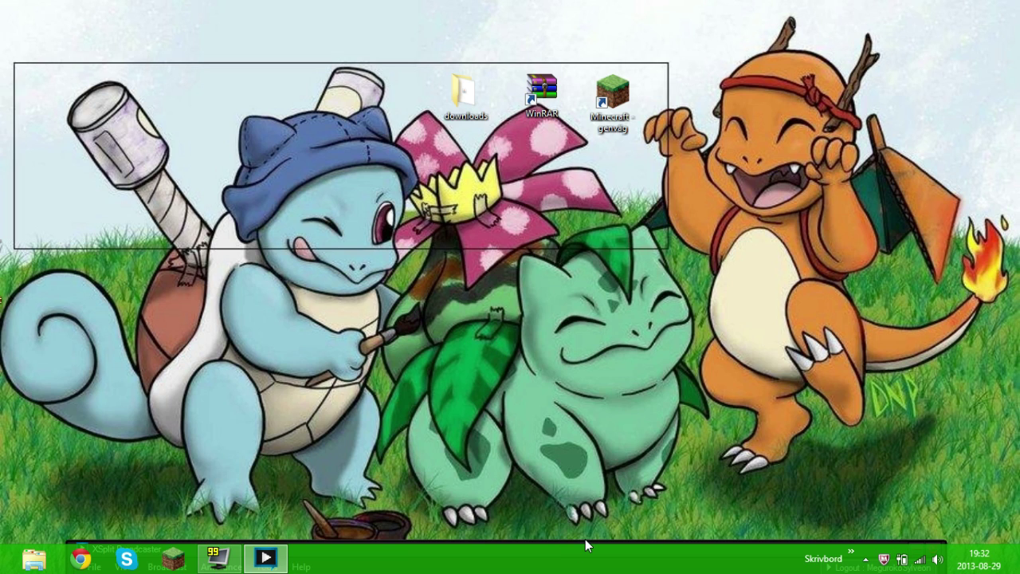
left_click_drag(576, 541, 600, 36)
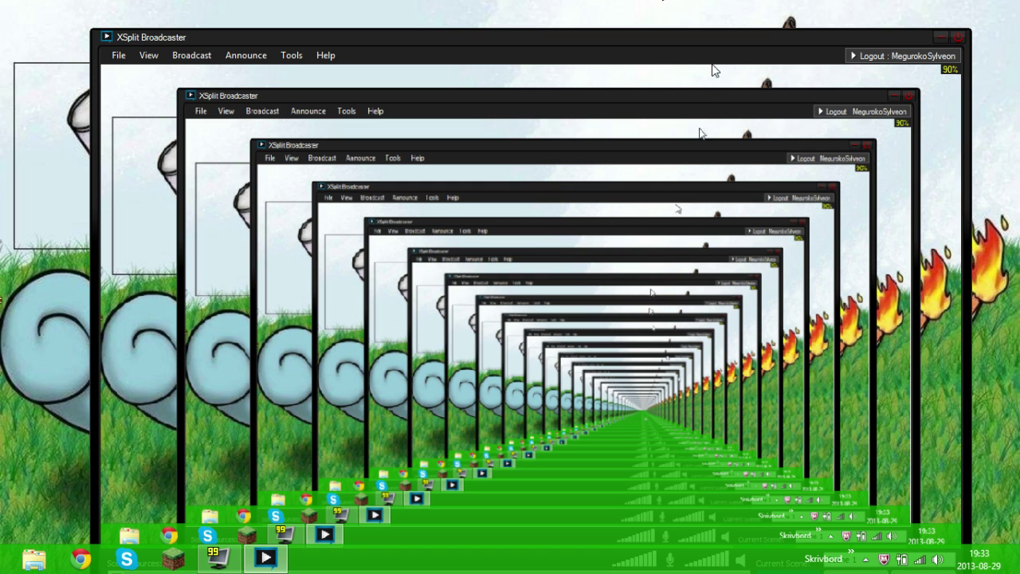
left_click_drag(735, 32, 714, 41)
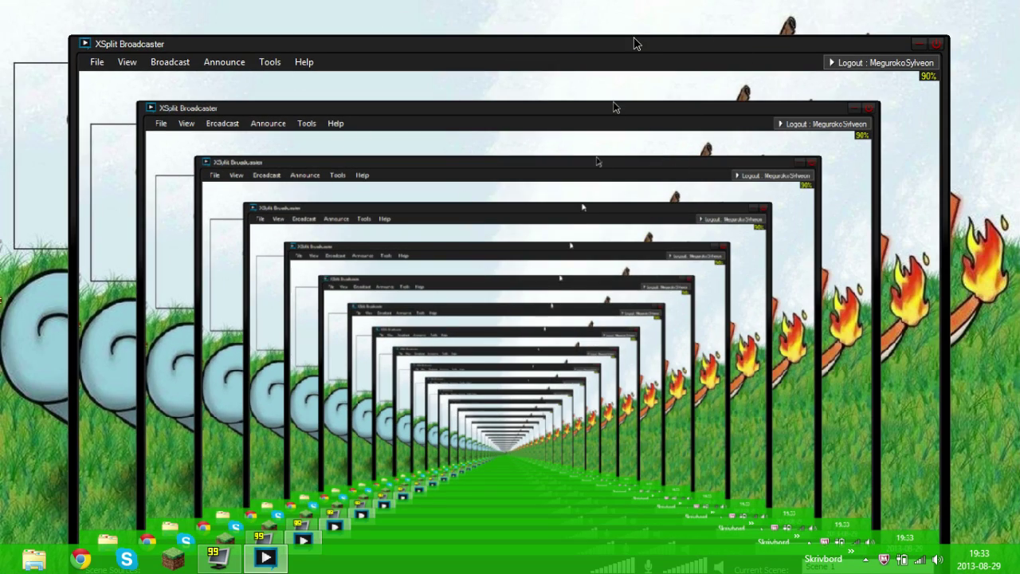
left_click_drag(636, 41, 656, 550)
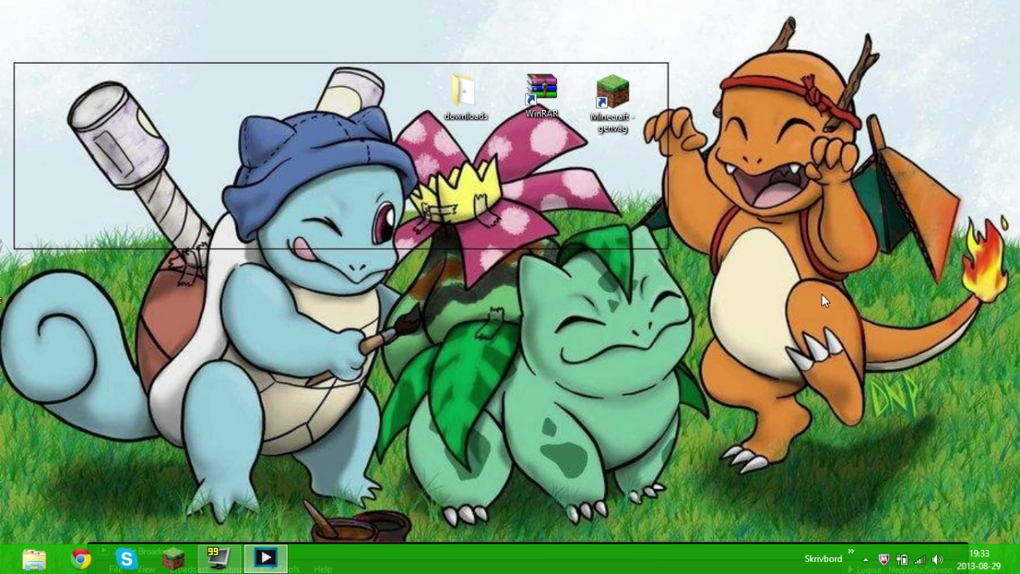